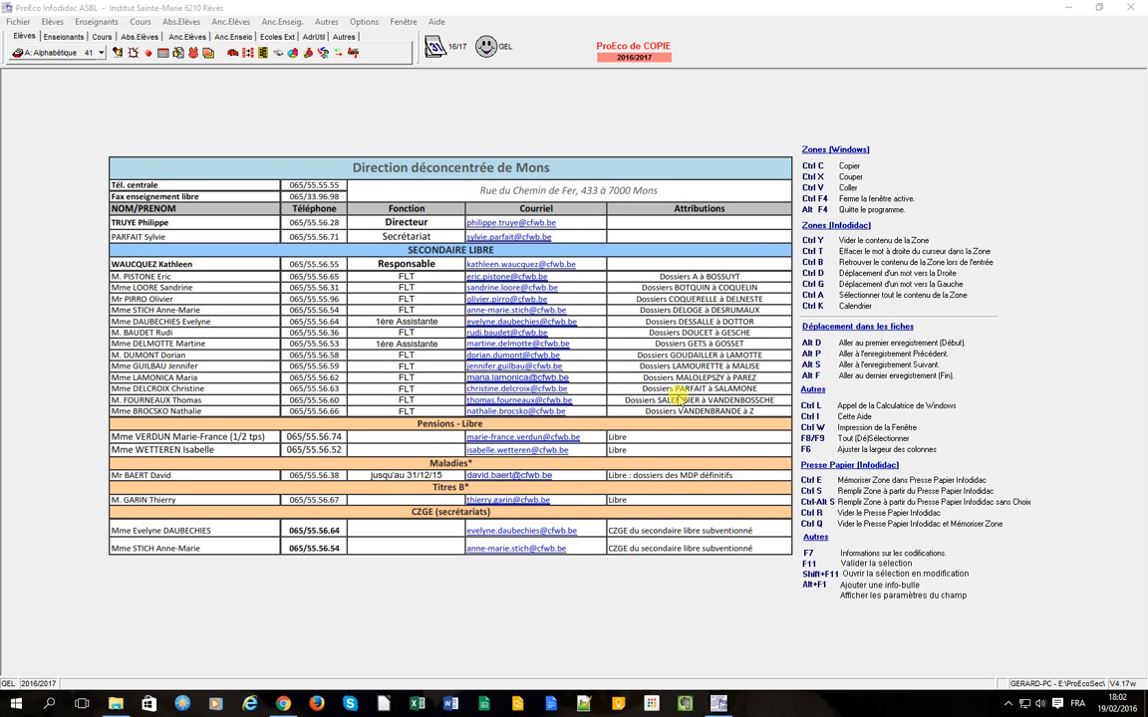
Open the first pupil's record from the retained 3 GT selection to examine the language fields, and close it with saving.
{"action": "left_click", "coordinate": [63, 56]}
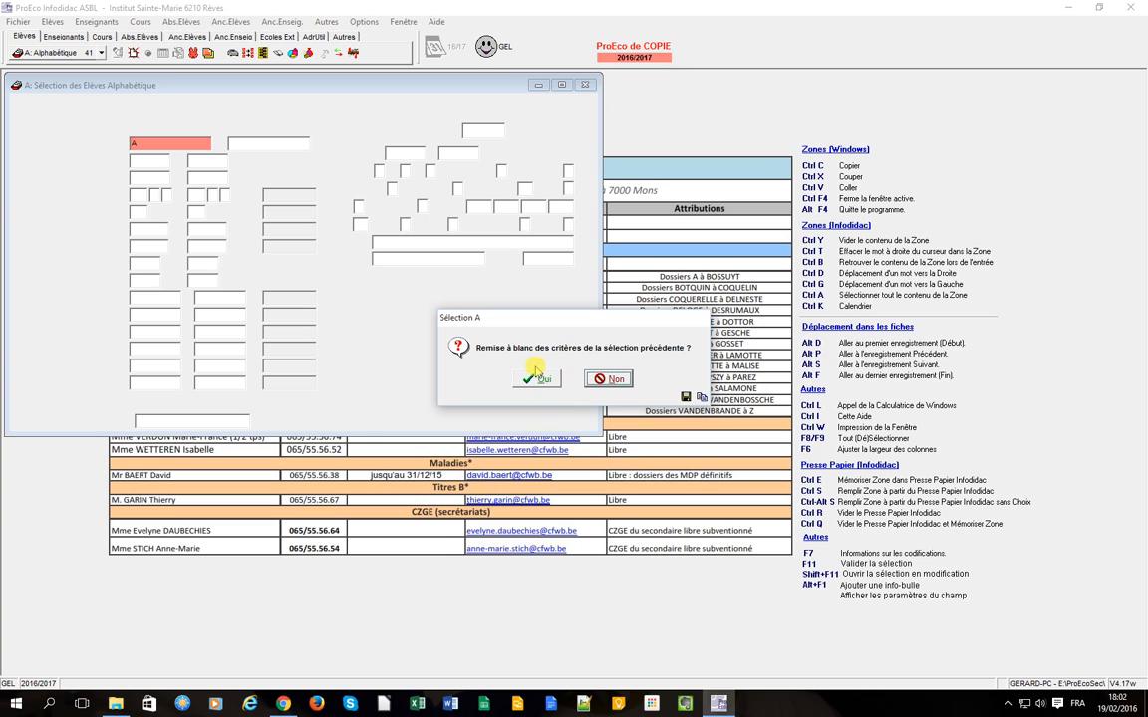
{"action": "left_click", "coordinate": [610, 379]}
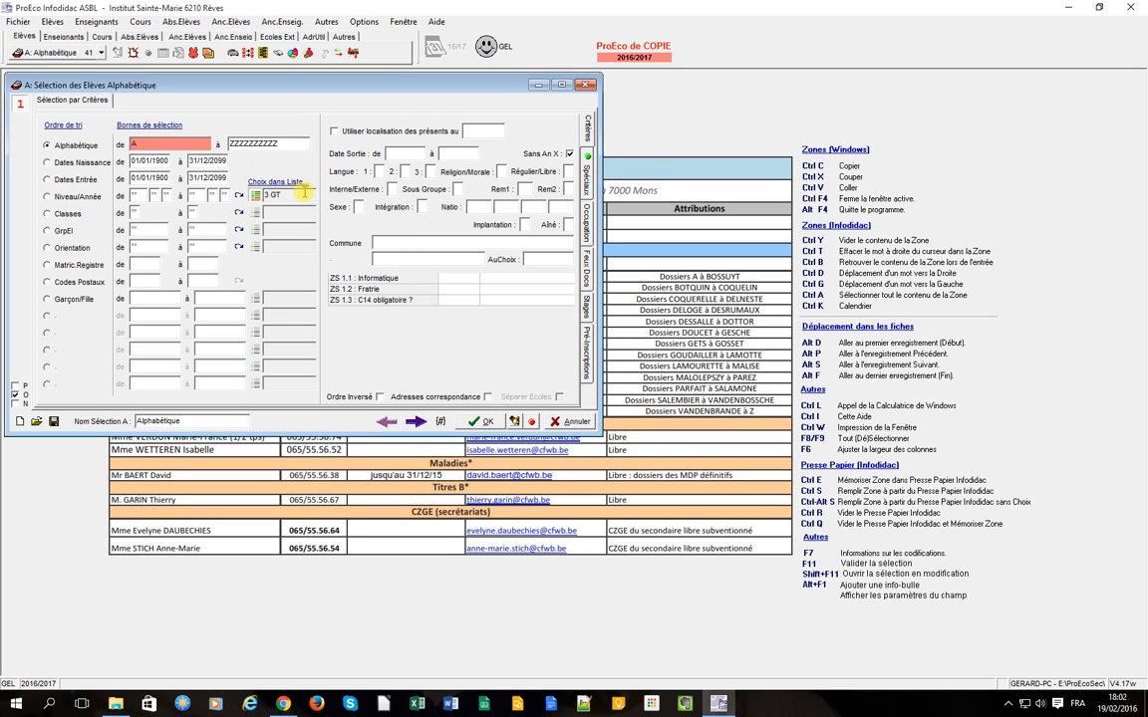
{"action": "left_click", "coordinate": [517, 422]}
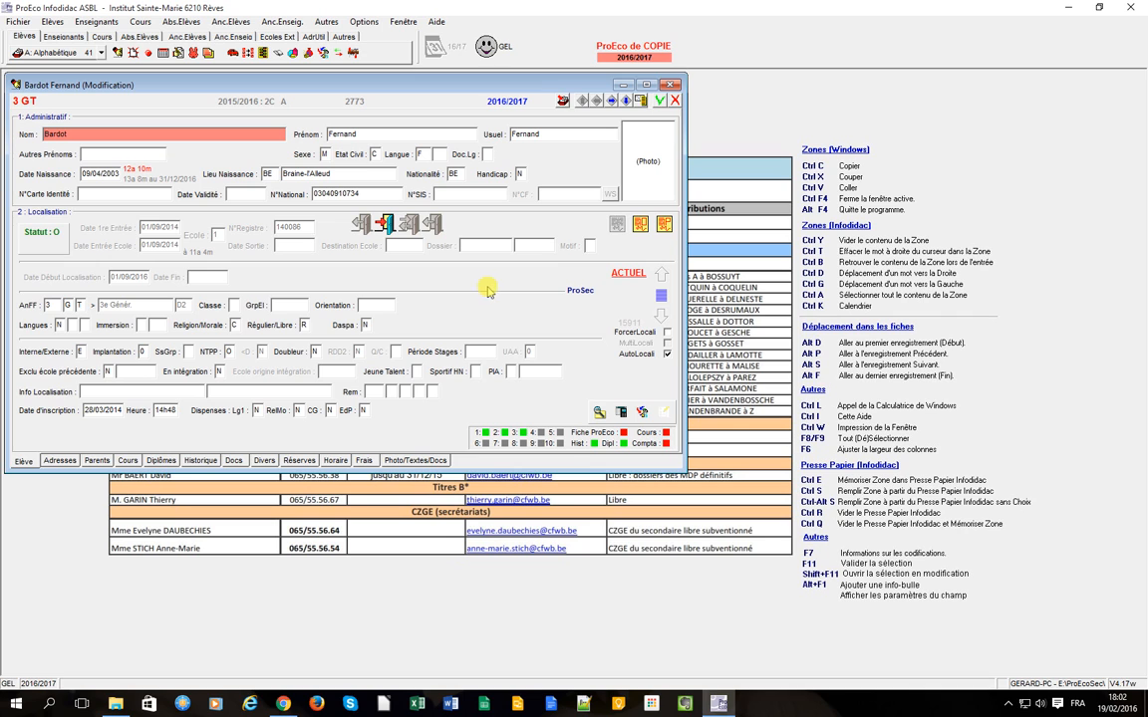
{"action": "left_click", "coordinate": [672, 88]}
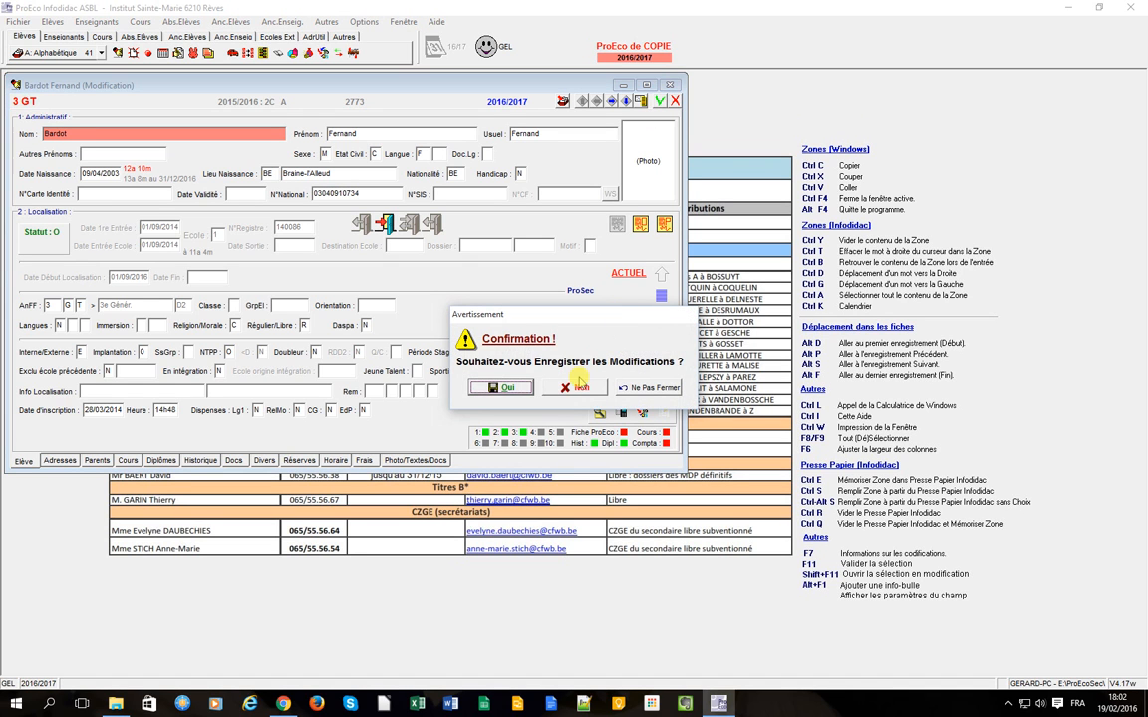
{"action": "left_click", "coordinate": [516, 388]}
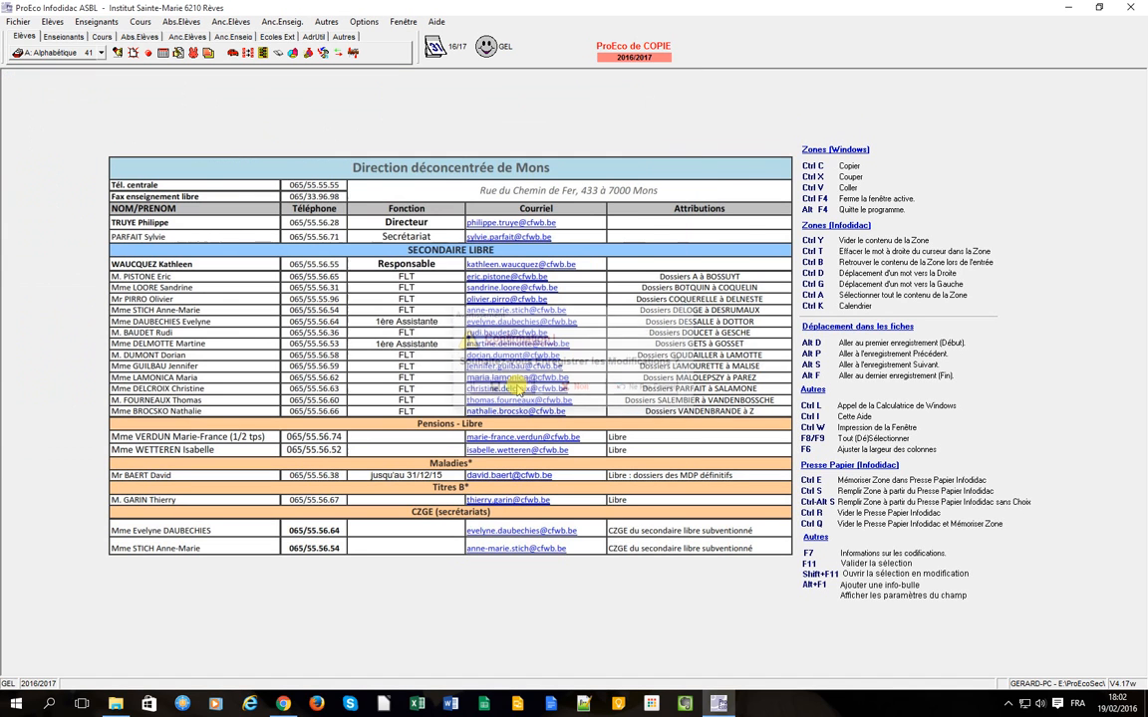
Restrict the existing 3 GT pupil selection to those whose Langue 1 is N, keeping the previous criteria.
{"action": "left_click", "coordinate": [68, 52]}
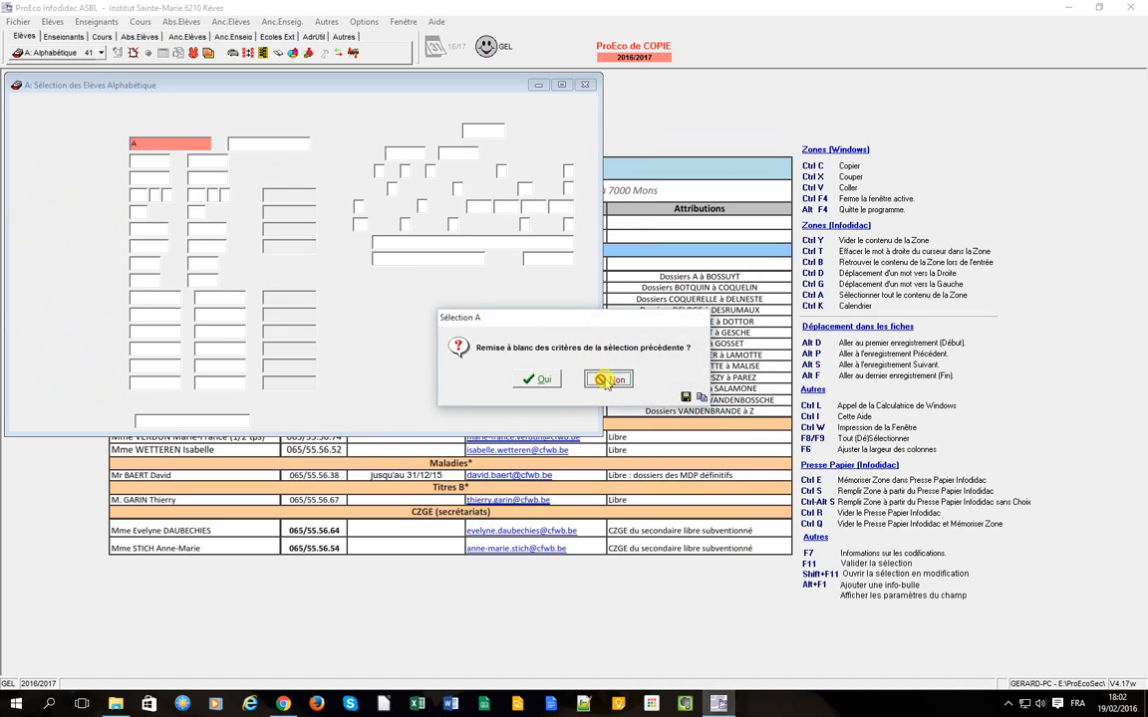
{"action": "left_click", "coordinate": [606, 376]}
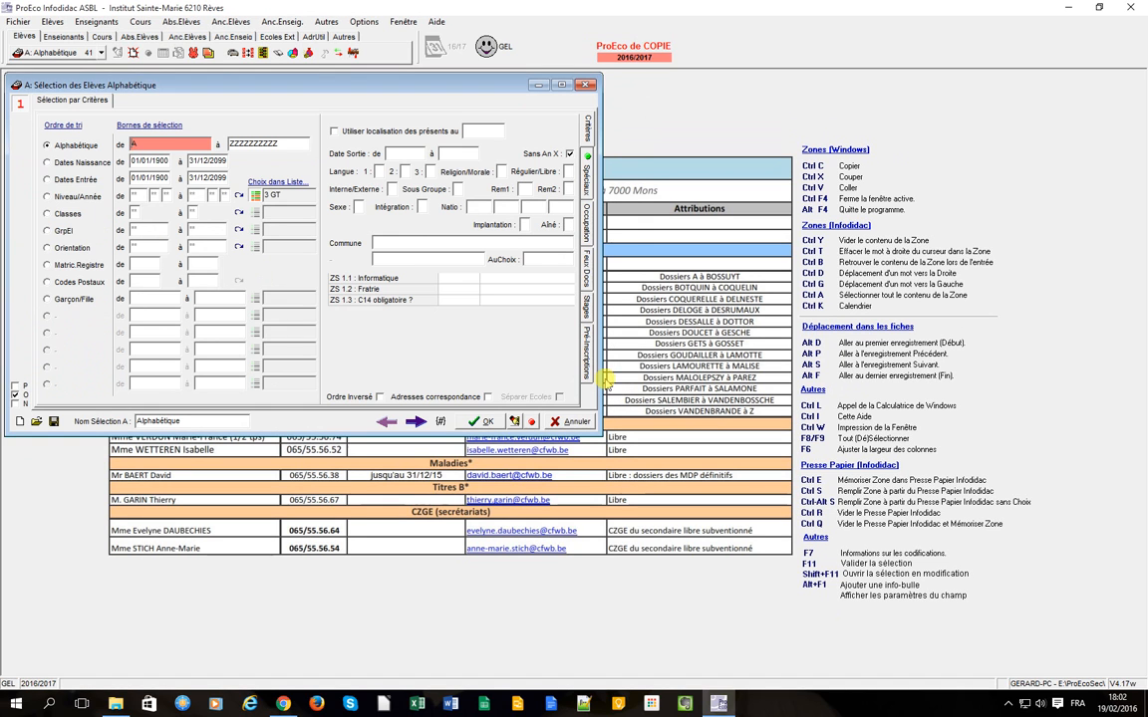
{"action": "left_click", "coordinate": [378, 171]}
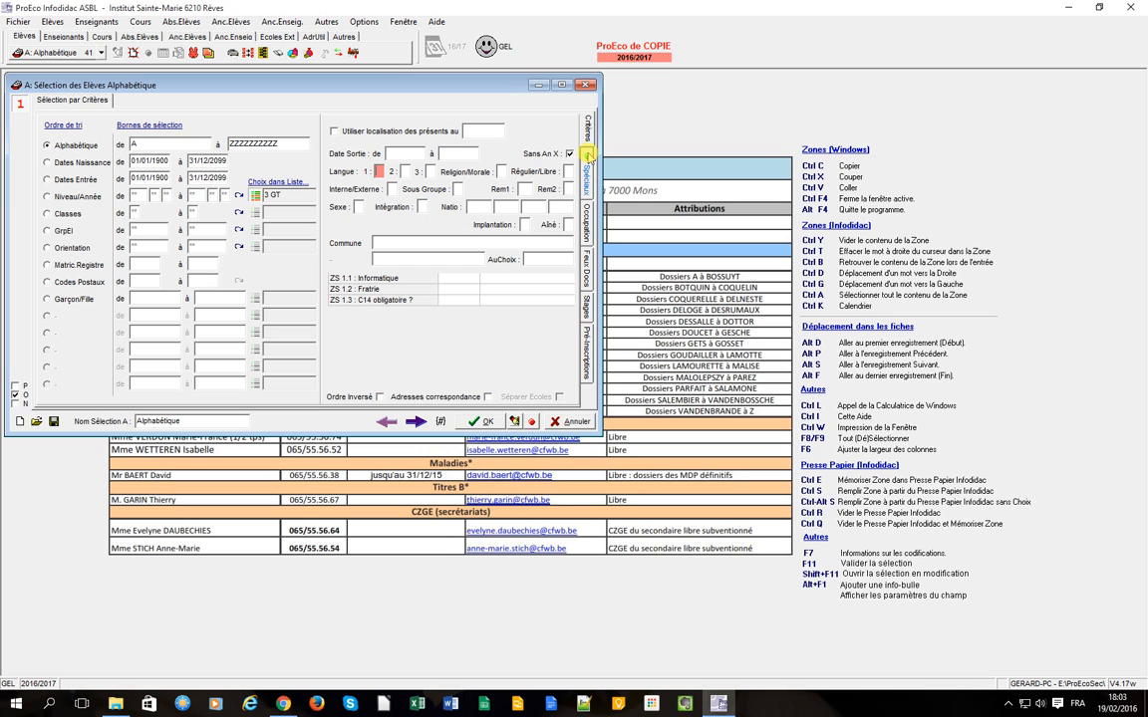
{"action": "type", "text": "N"}
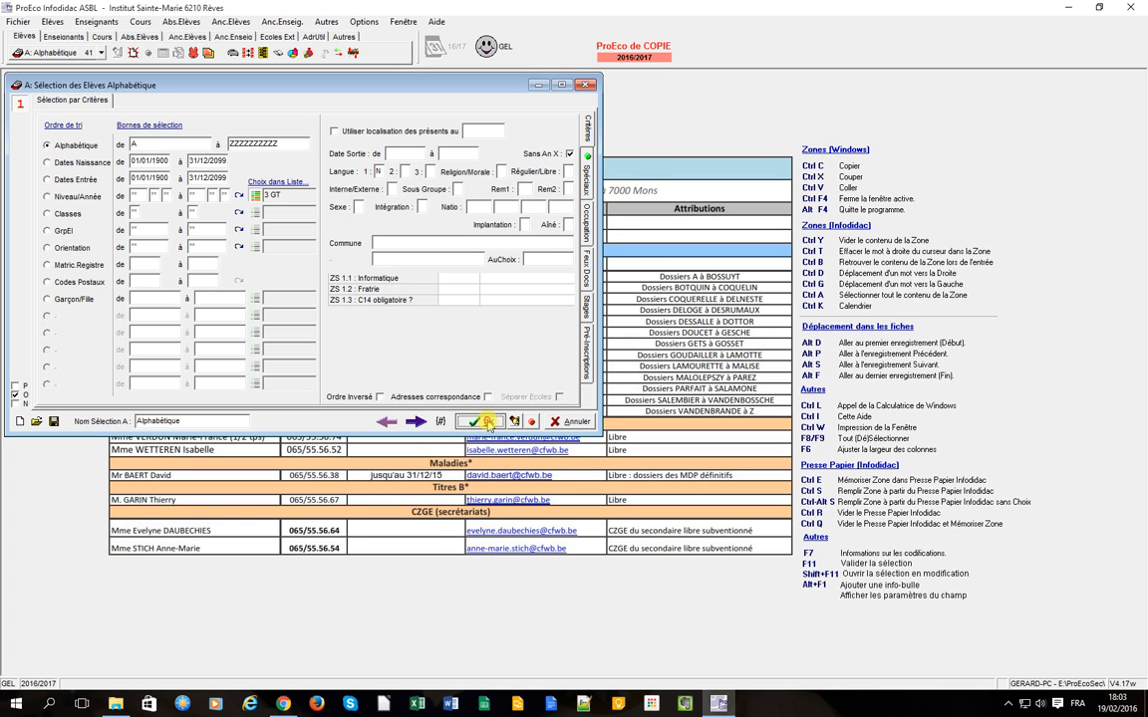
{"action": "left_click", "coordinate": [486, 421]}
Set up an automatic pupil modification that fills the Localisation field Langue II (3e langue) with the value A.
{"action": "left_click", "coordinate": [53, 22]}
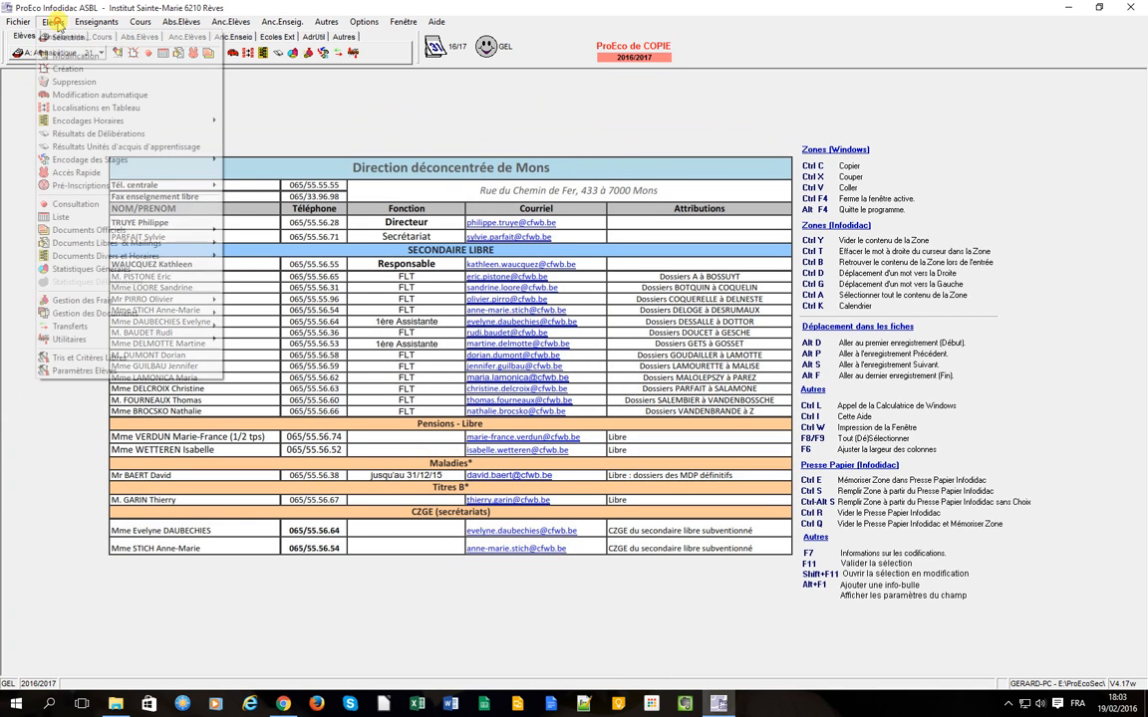
{"action": "left_click", "coordinate": [89, 93]}
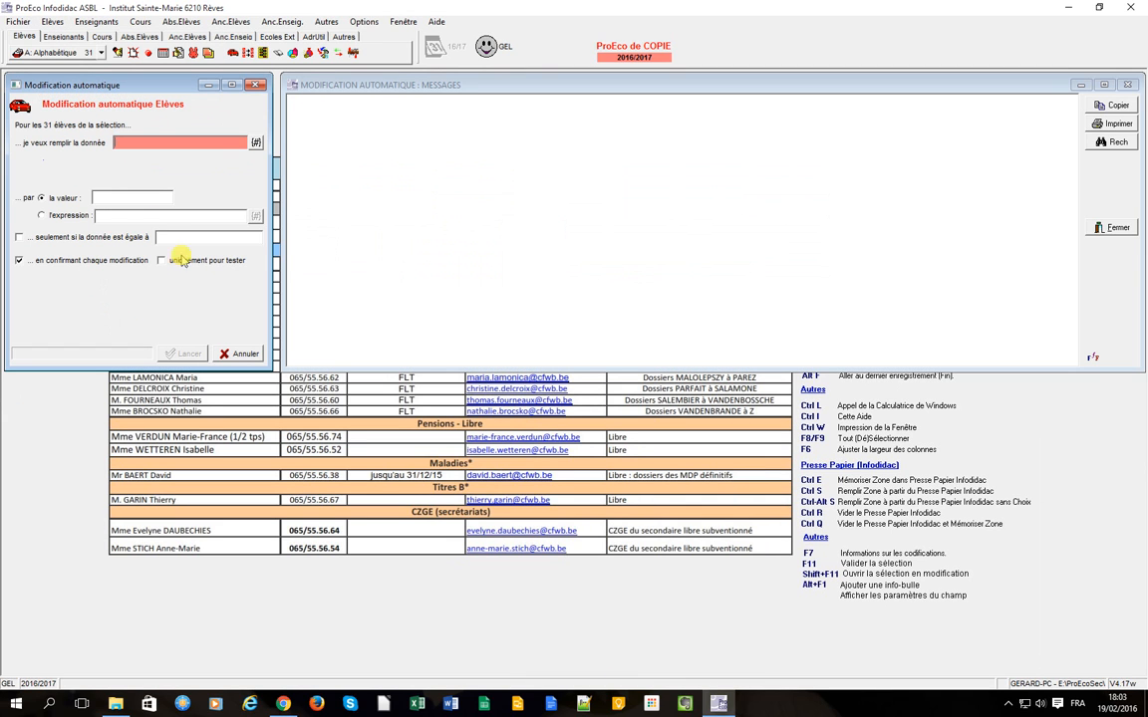
{"action": "left_click", "coordinate": [256, 143]}
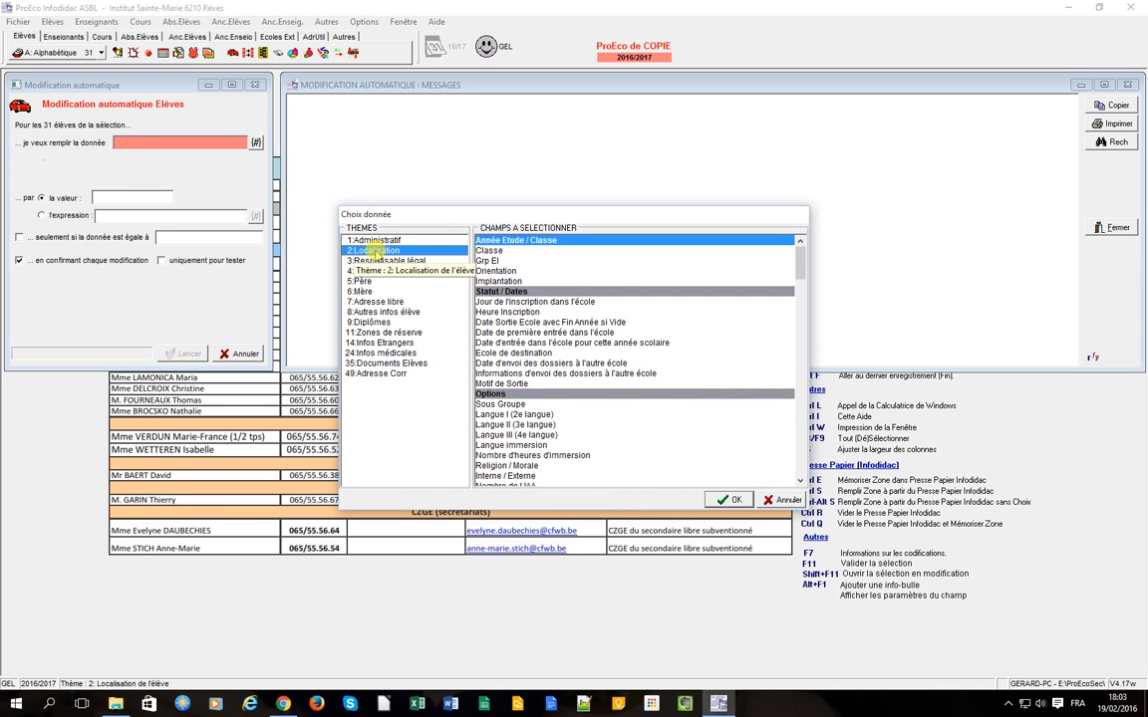
{"action": "left_click", "coordinate": [519, 425]}
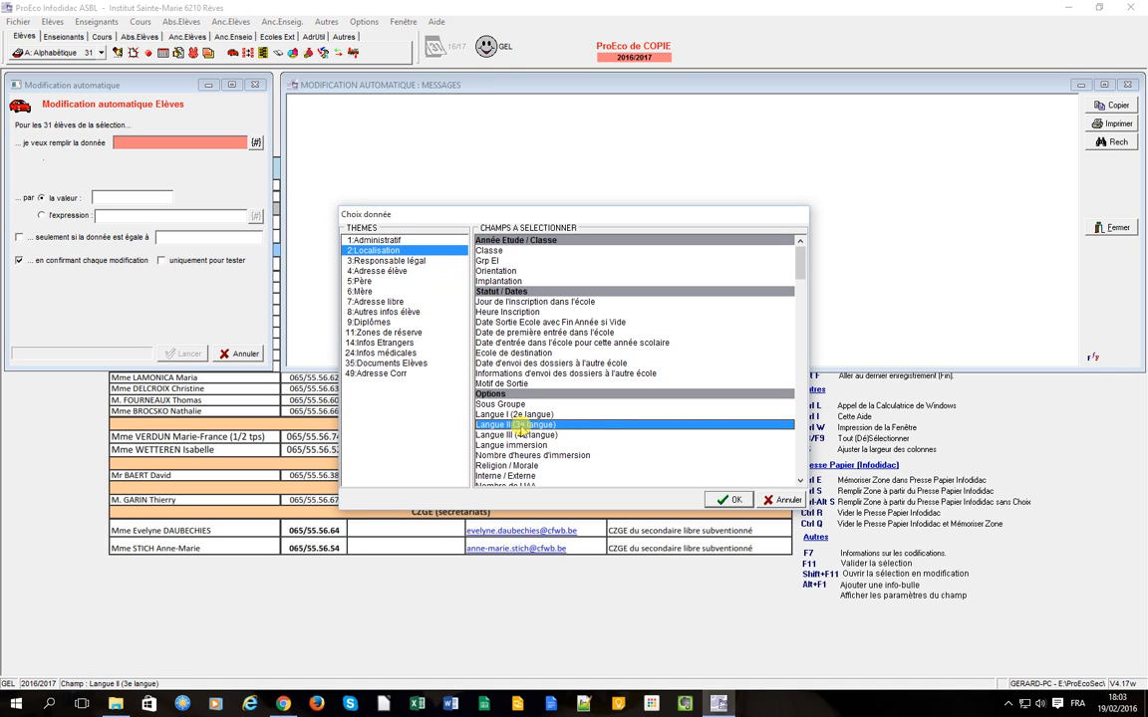
{"action": "left_click", "coordinate": [730, 499]}
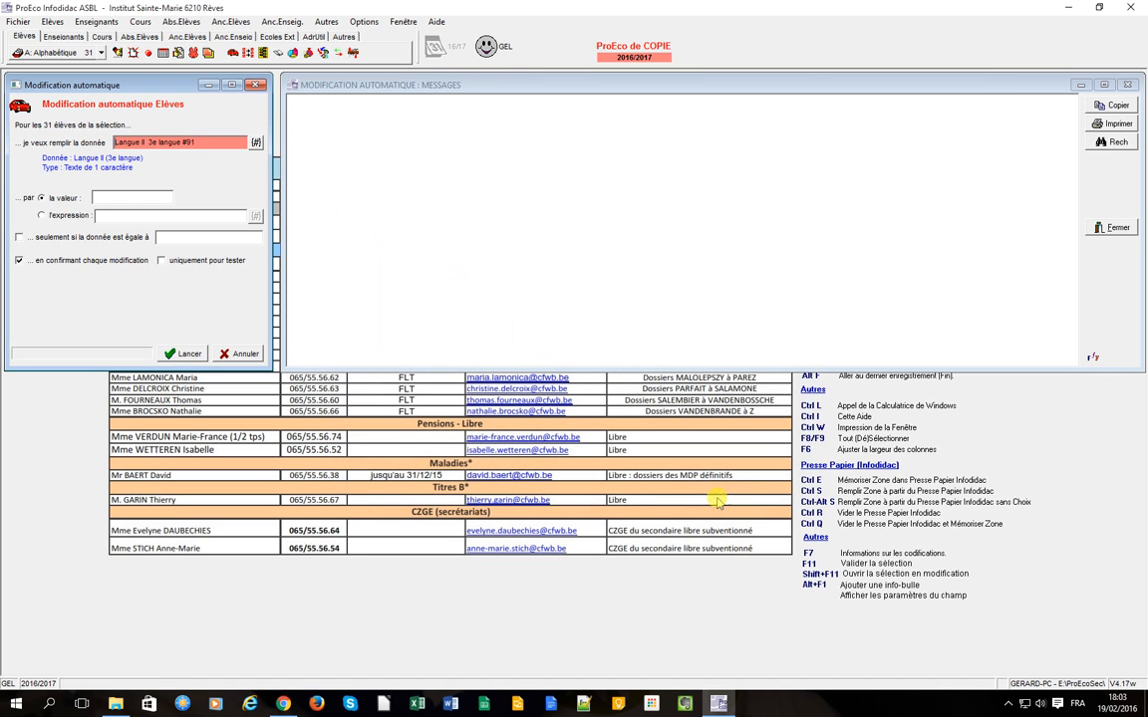
{"action": "left_click", "coordinate": [124, 197]}
{"action": "type", "text": "A"}
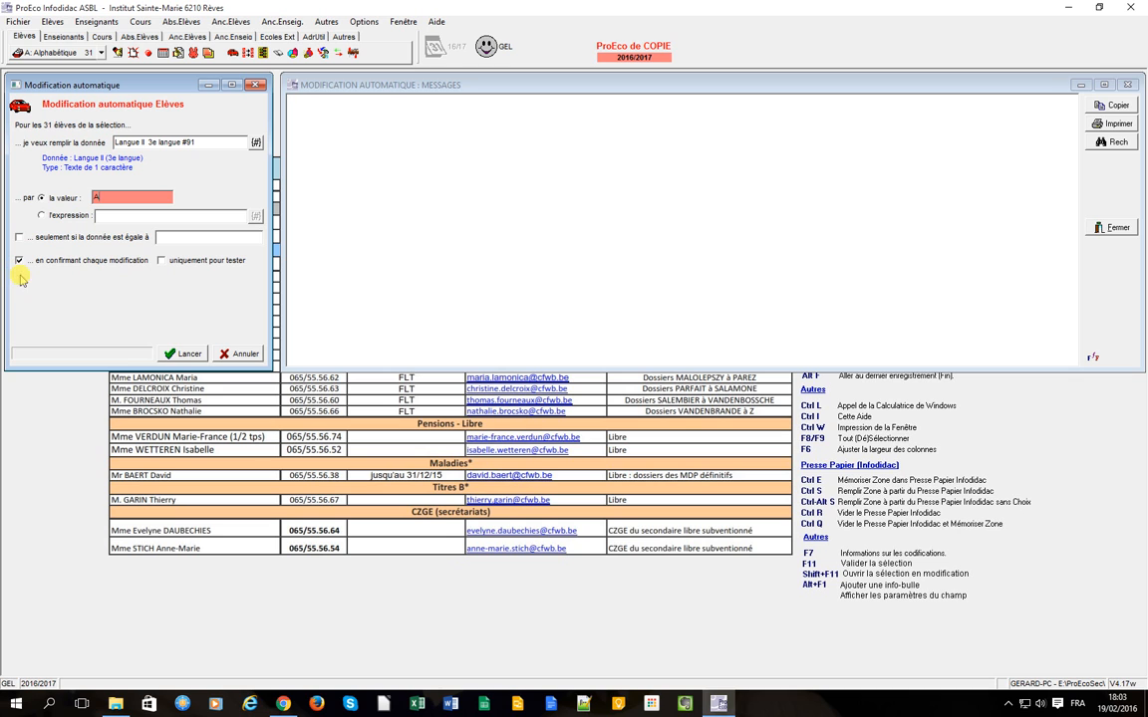
Run the automatic modification of Langue II to A for all selected pupils and close its windows.
{"action": "left_click", "coordinate": [189, 354]}
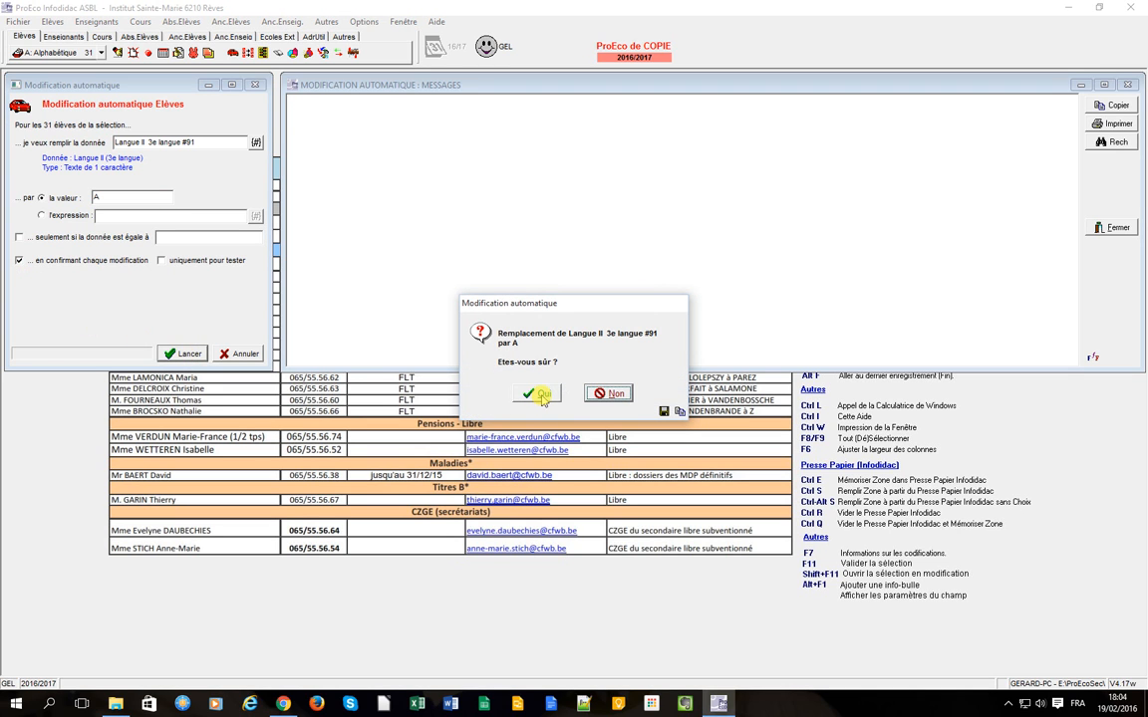
{"action": "left_click", "coordinate": [541, 395]}
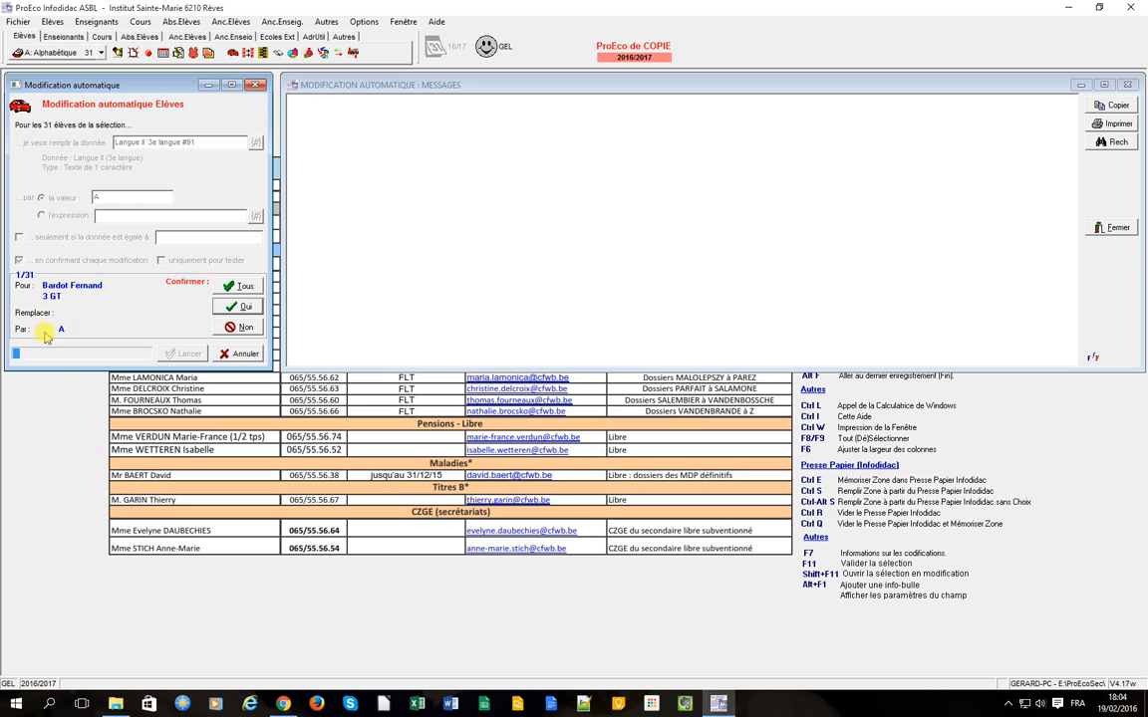
{"action": "left_click", "coordinate": [243, 288]}
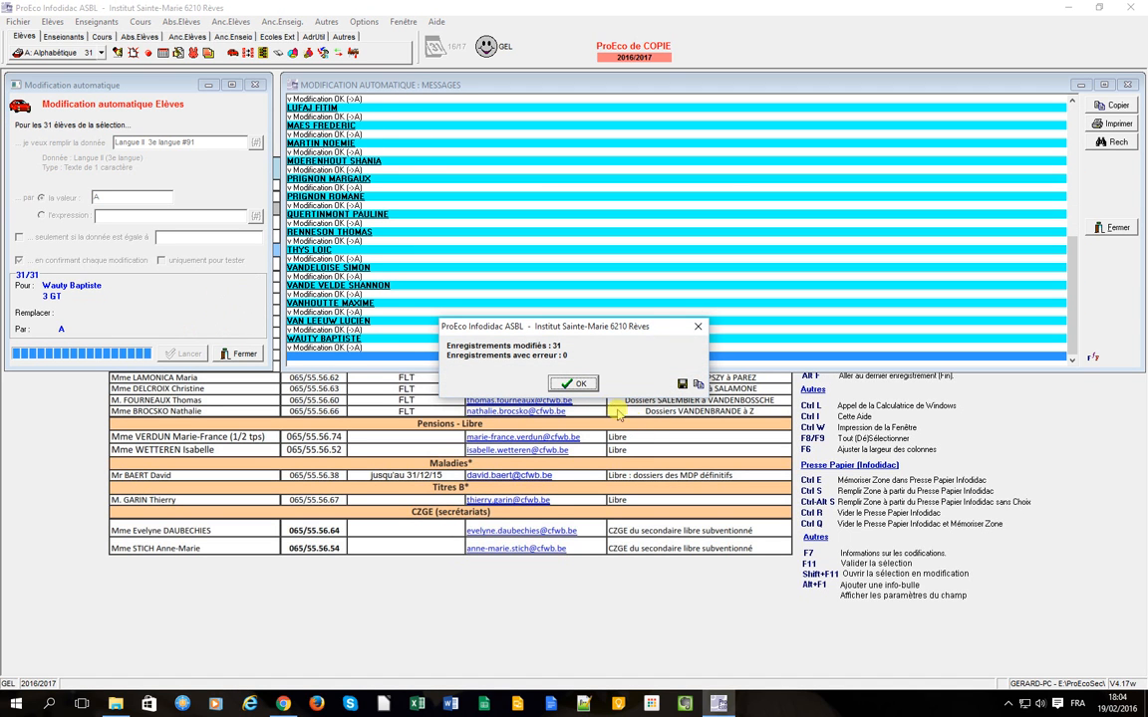
{"action": "left_click", "coordinate": [592, 386]}
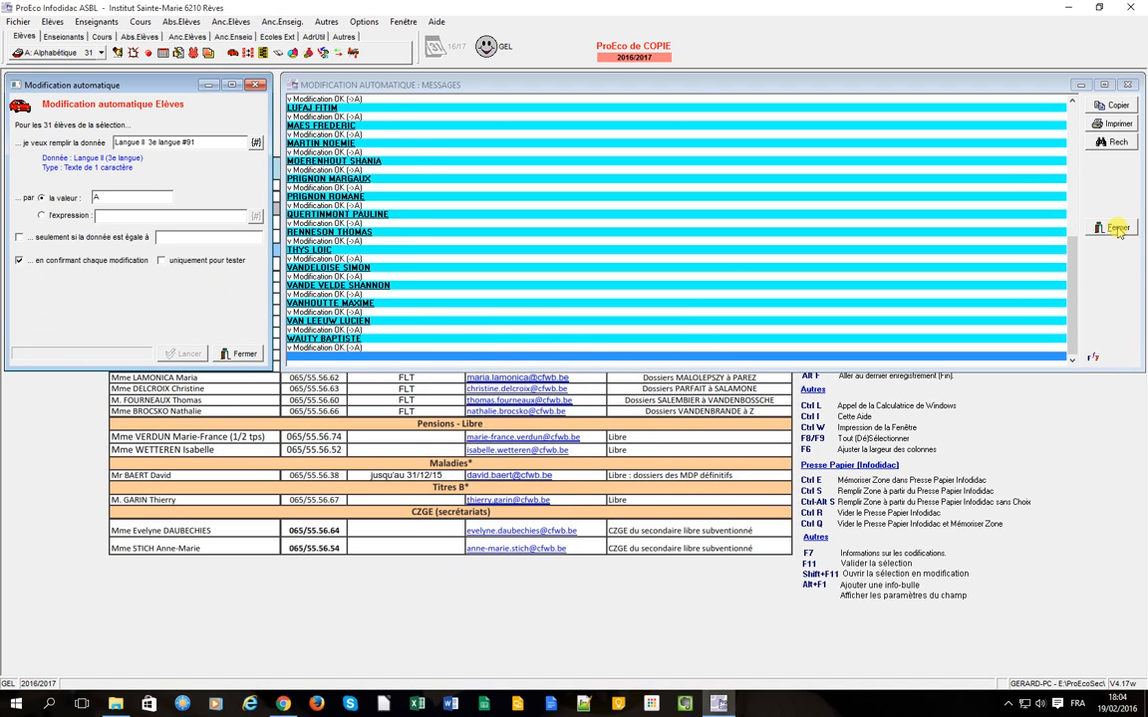
{"action": "left_click", "coordinate": [1112, 227]}
{"action": "left_click", "coordinate": [223, 354]}
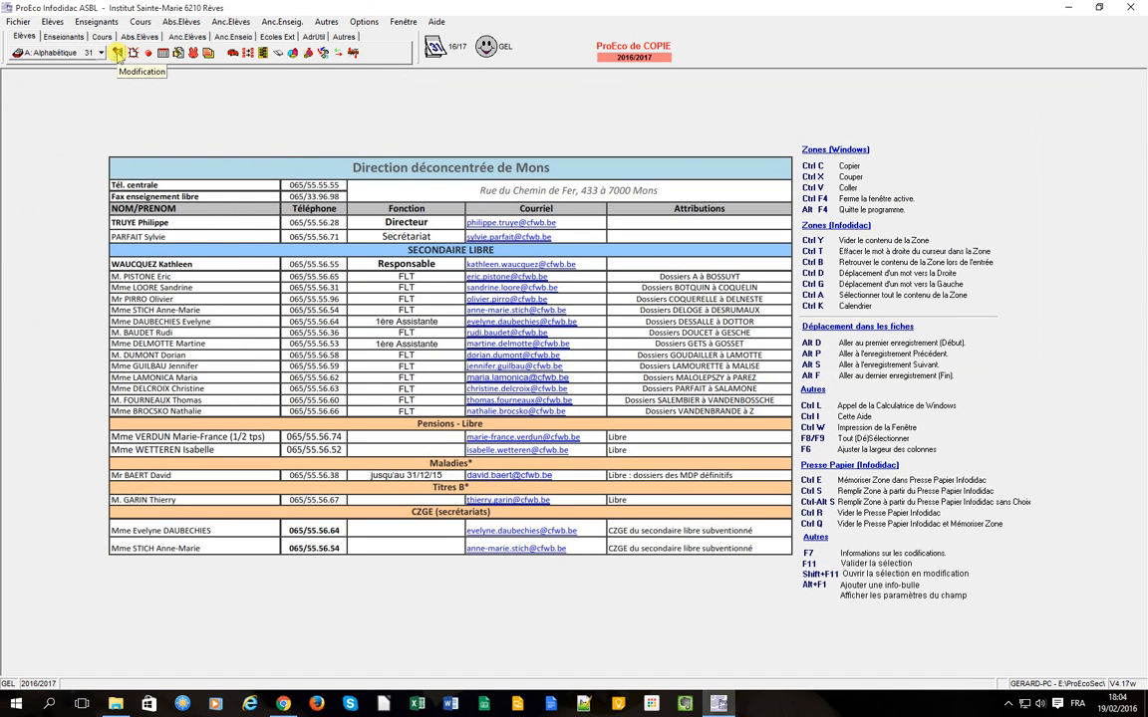
Check the languages in the first modified pupil's record and close it with saving.
{"action": "left_click", "coordinate": [116, 52]}
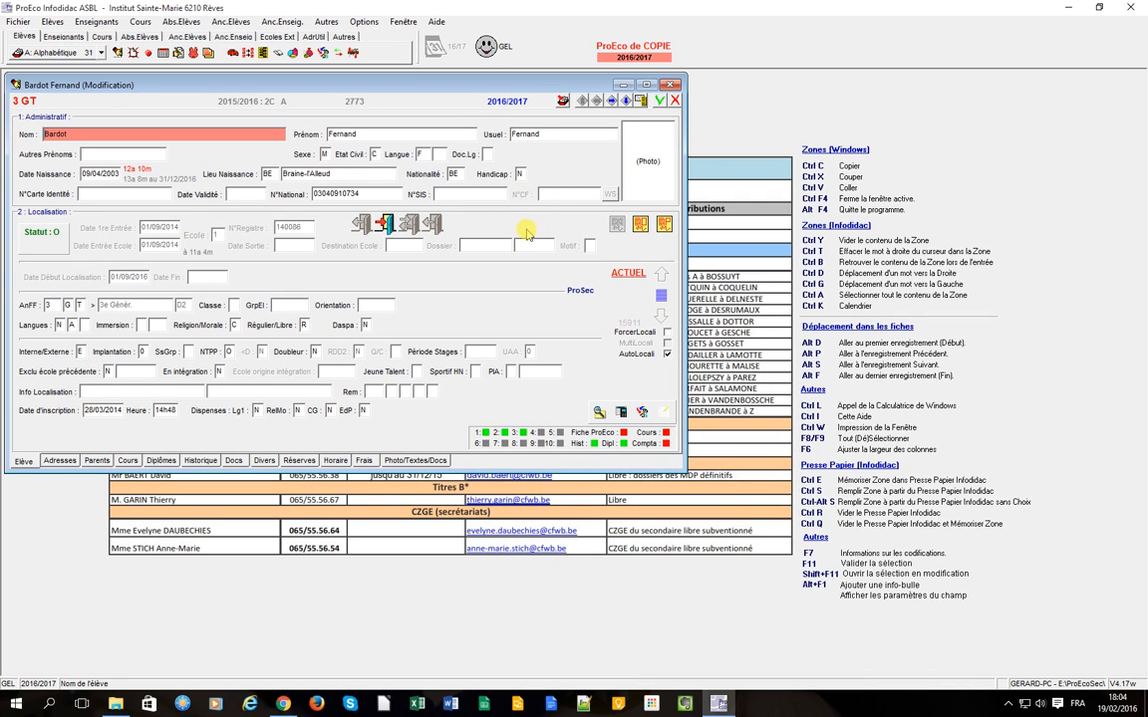
{"action": "left_click", "coordinate": [671, 85]}
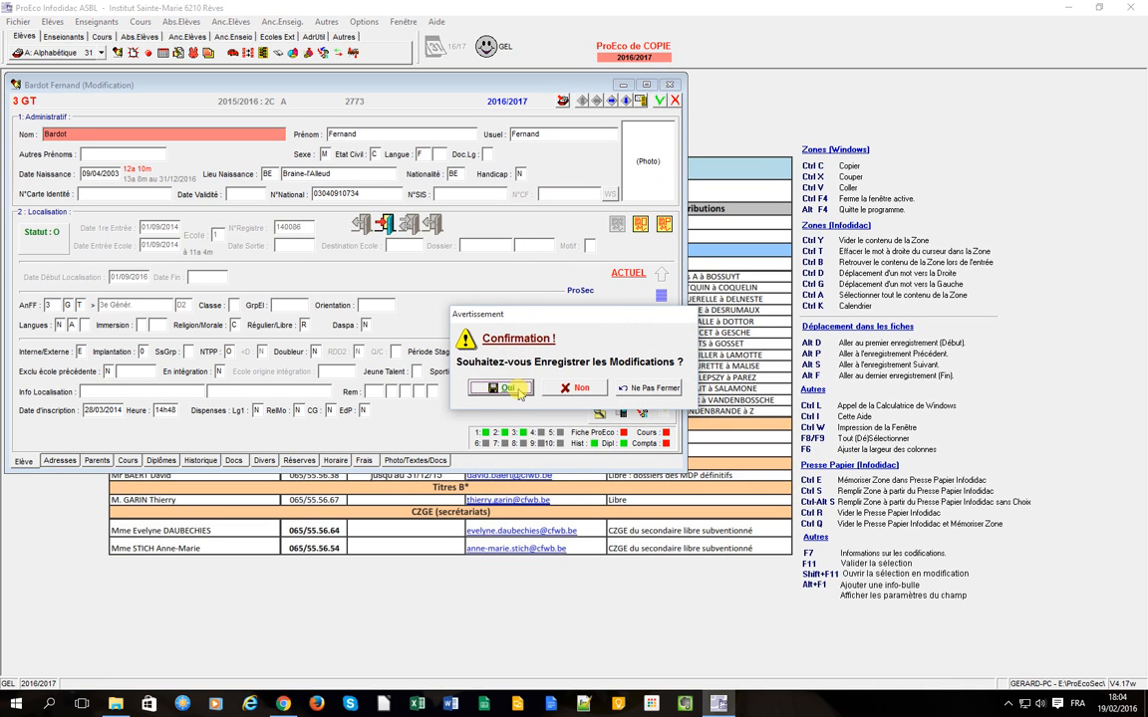
{"action": "left_click", "coordinate": [505, 388]}
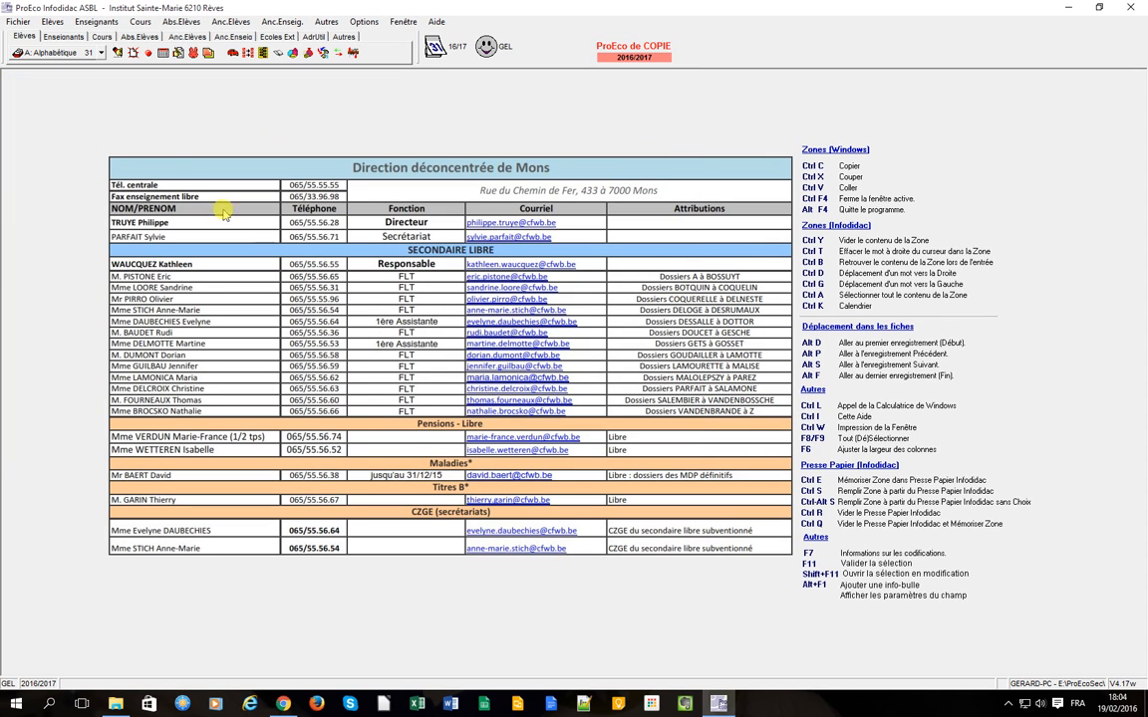
Change the Langue 1 criterion of the 3 GT pupil selection to A, keeping the other previous criteria.
{"action": "left_click", "coordinate": [60, 56]}
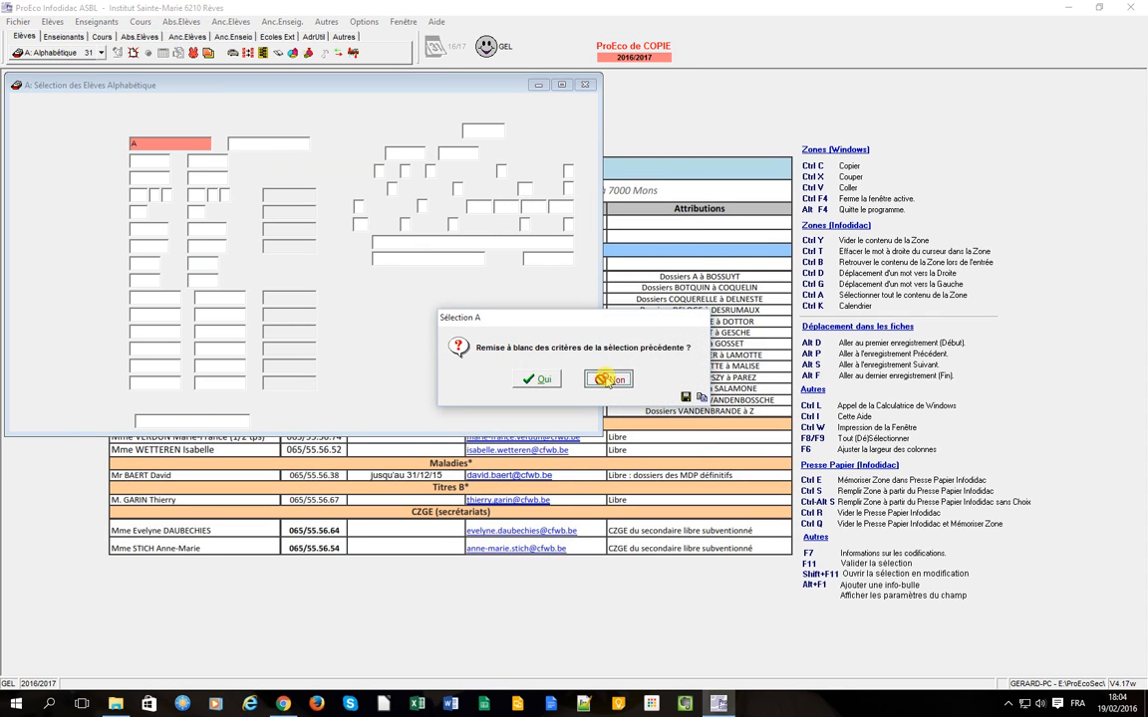
{"action": "left_click", "coordinate": [607, 379]}
{"action": "left_click", "coordinate": [379, 172]}
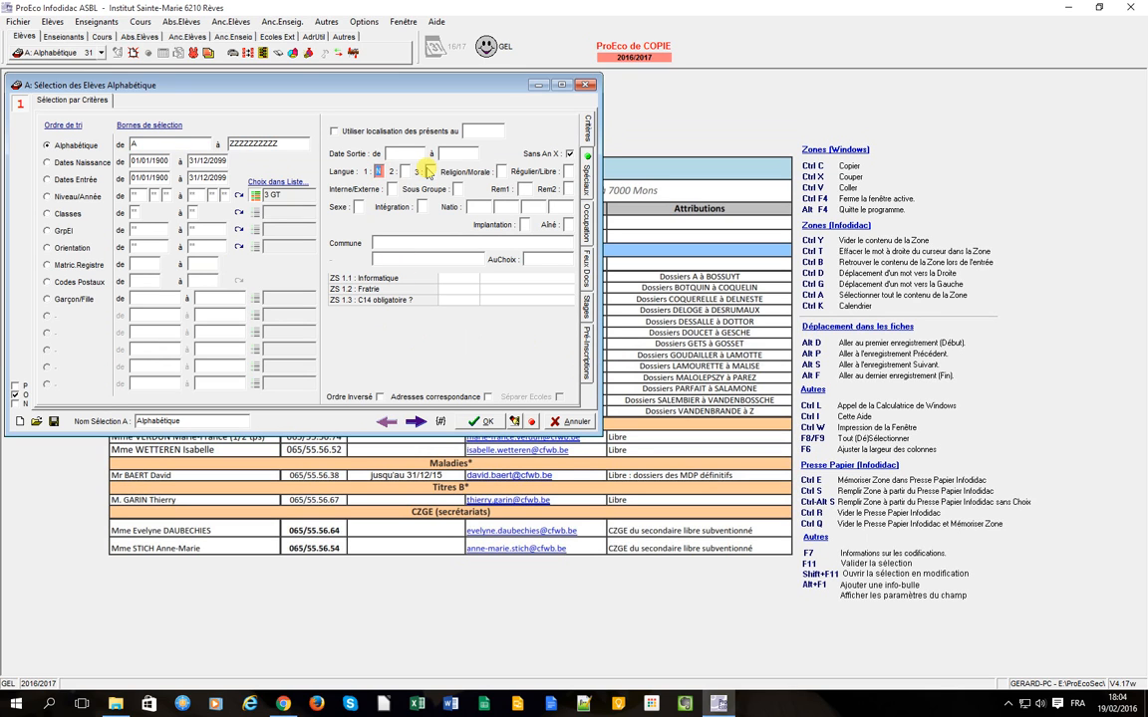
{"action": "type", "text": "A"}
{"action": "key", "text": "Tab"}
{"action": "left_click", "coordinate": [479, 421]}
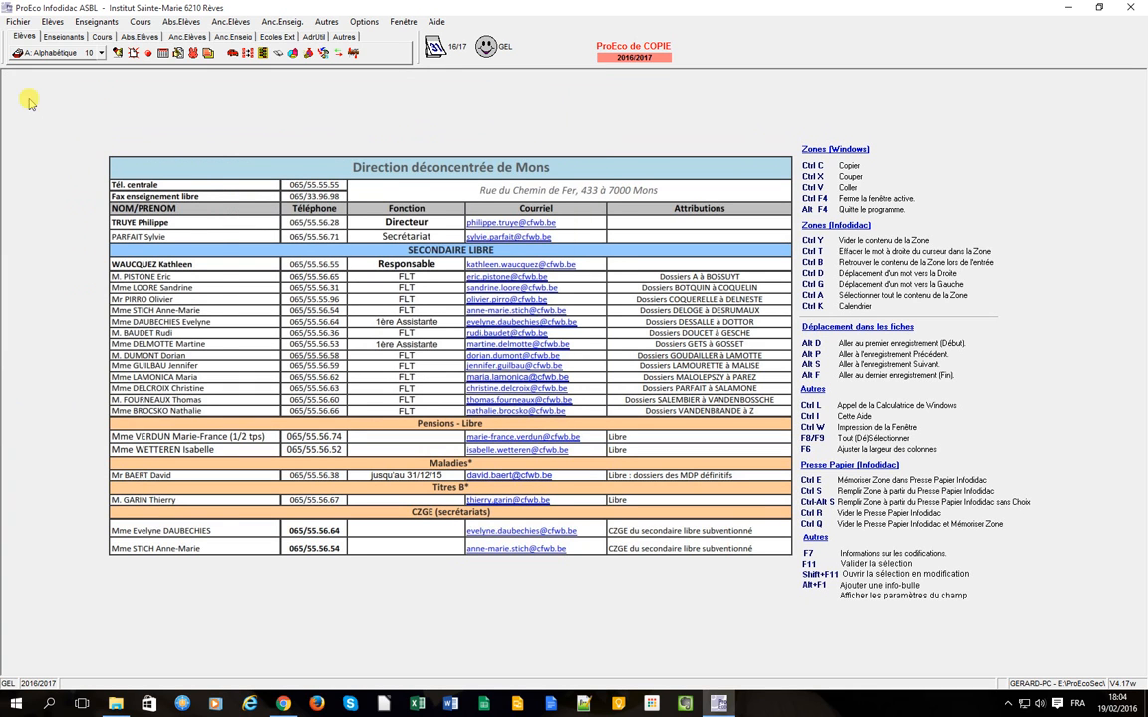
Set up an automatic pupil modification that fills the Localisation field Langue II (3e langue) with the value N.
{"action": "left_click", "coordinate": [55, 22]}
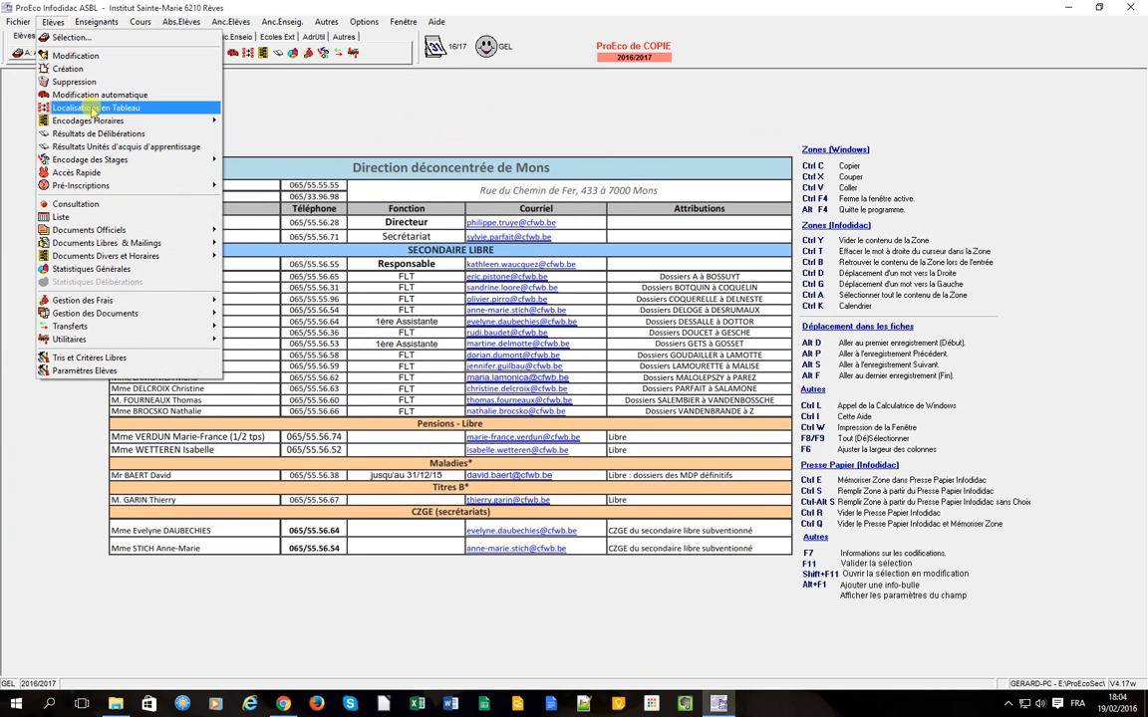
{"action": "left_click", "coordinate": [88, 93]}
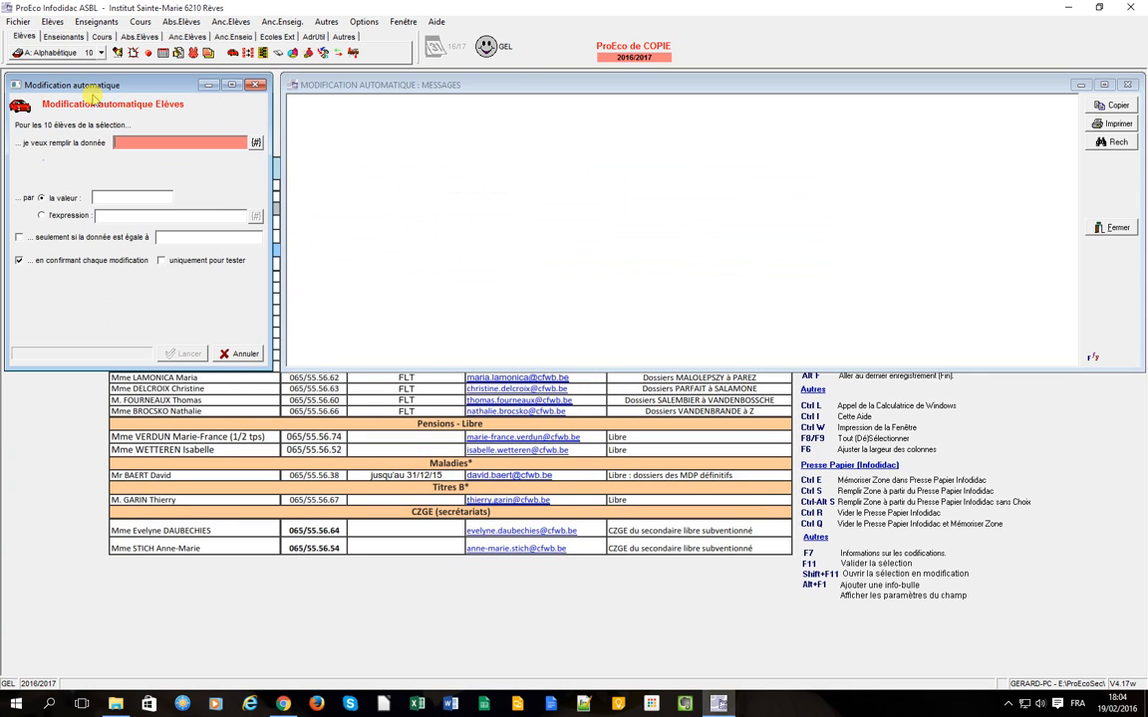
{"action": "left_click", "coordinate": [256, 142]}
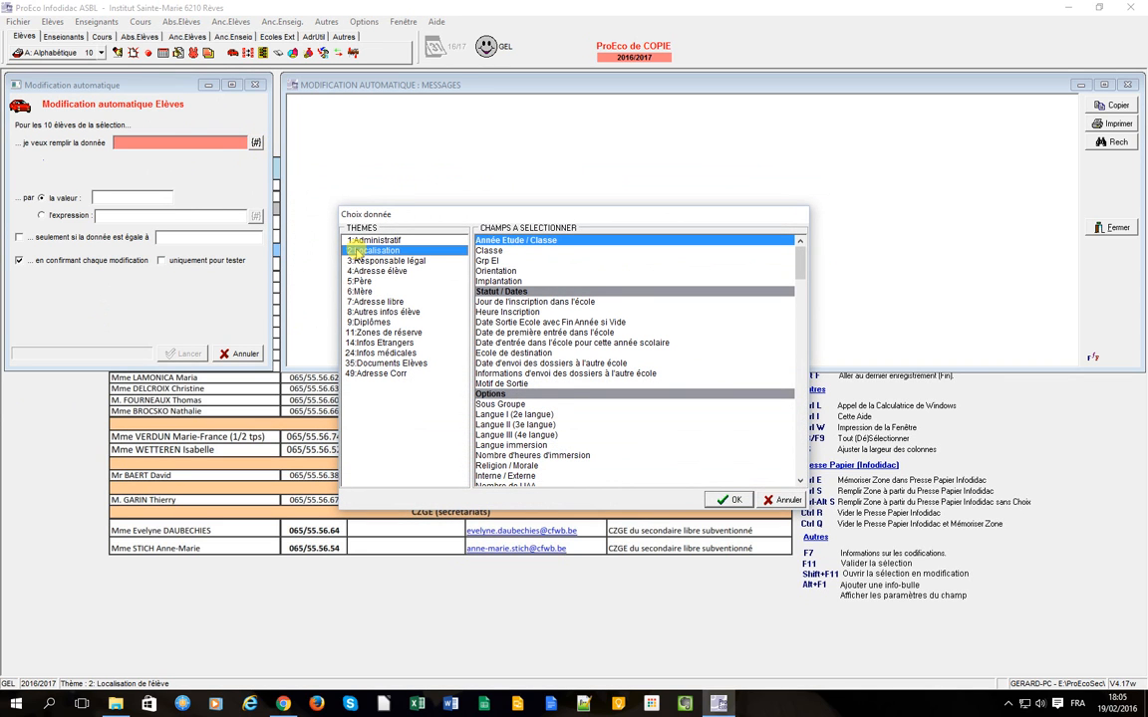
{"action": "left_click", "coordinate": [531, 425]}
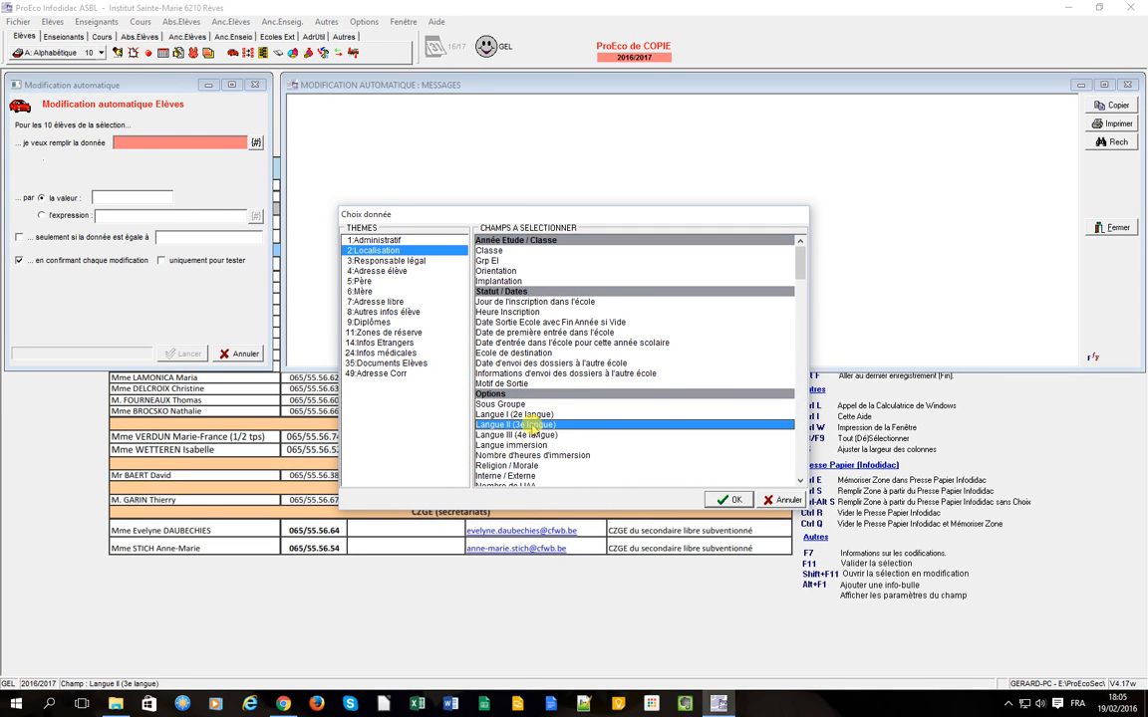
{"action": "left_click", "coordinate": [728, 499]}
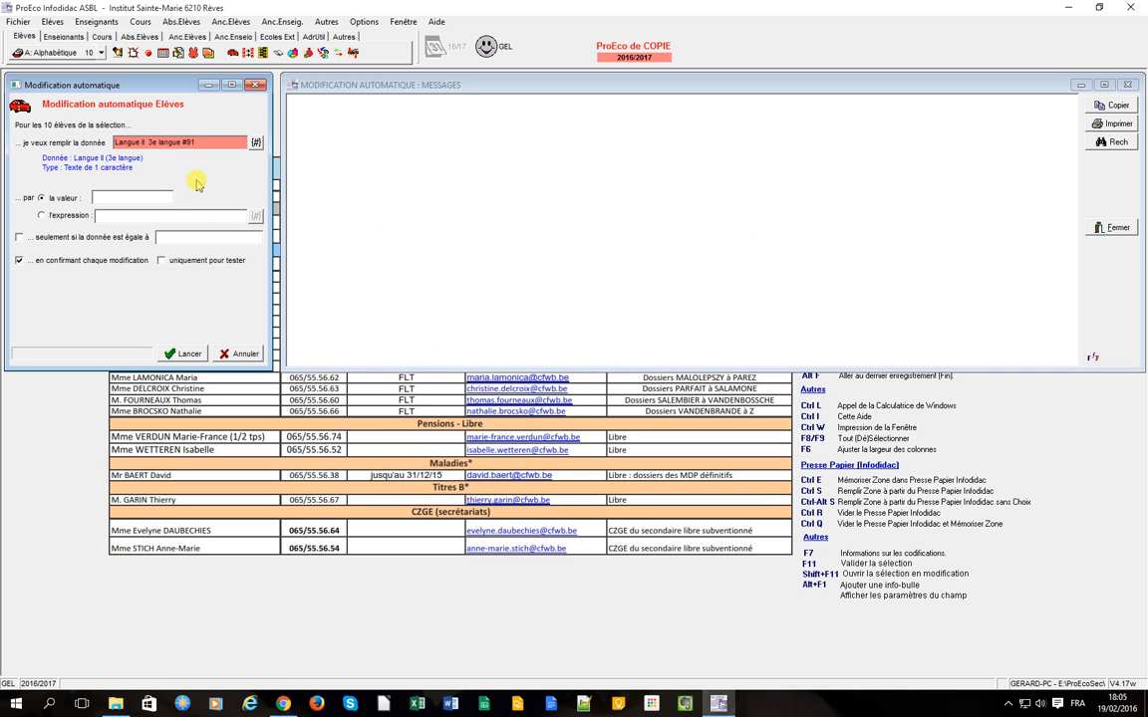
{"action": "left_click", "coordinate": [161, 197]}
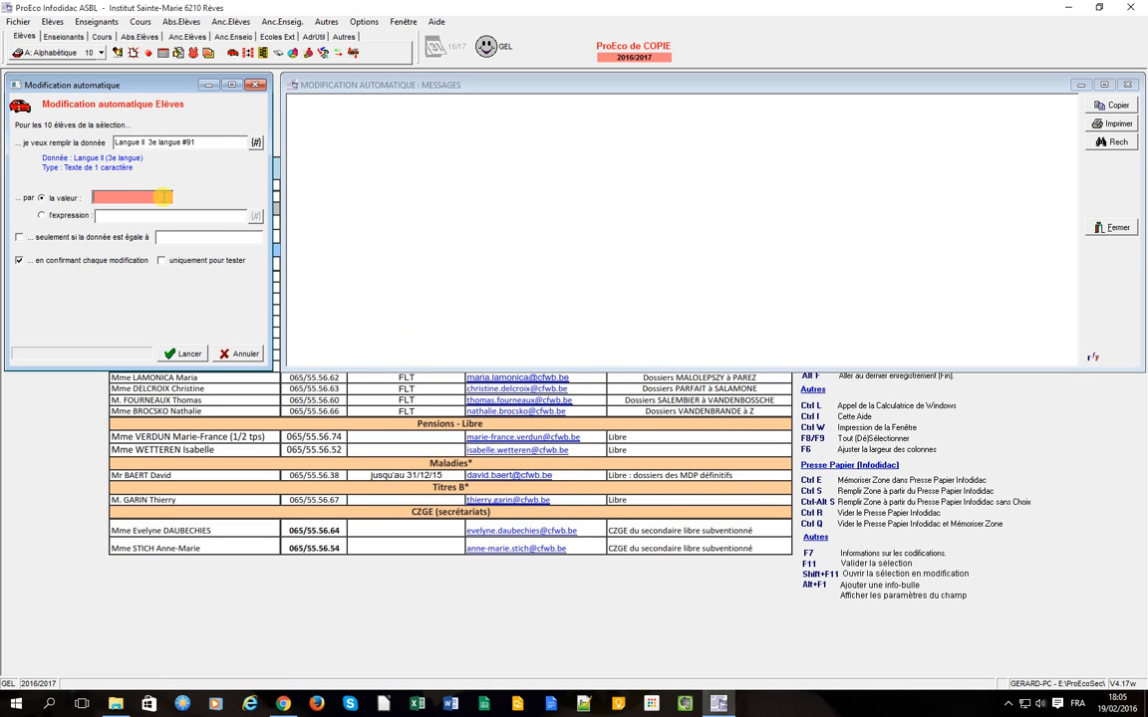
{"action": "type", "text": "N"}
Run the automatic modification of Langue II to N for all selected pupils and close its windows.
{"action": "left_click", "coordinate": [183, 355]}
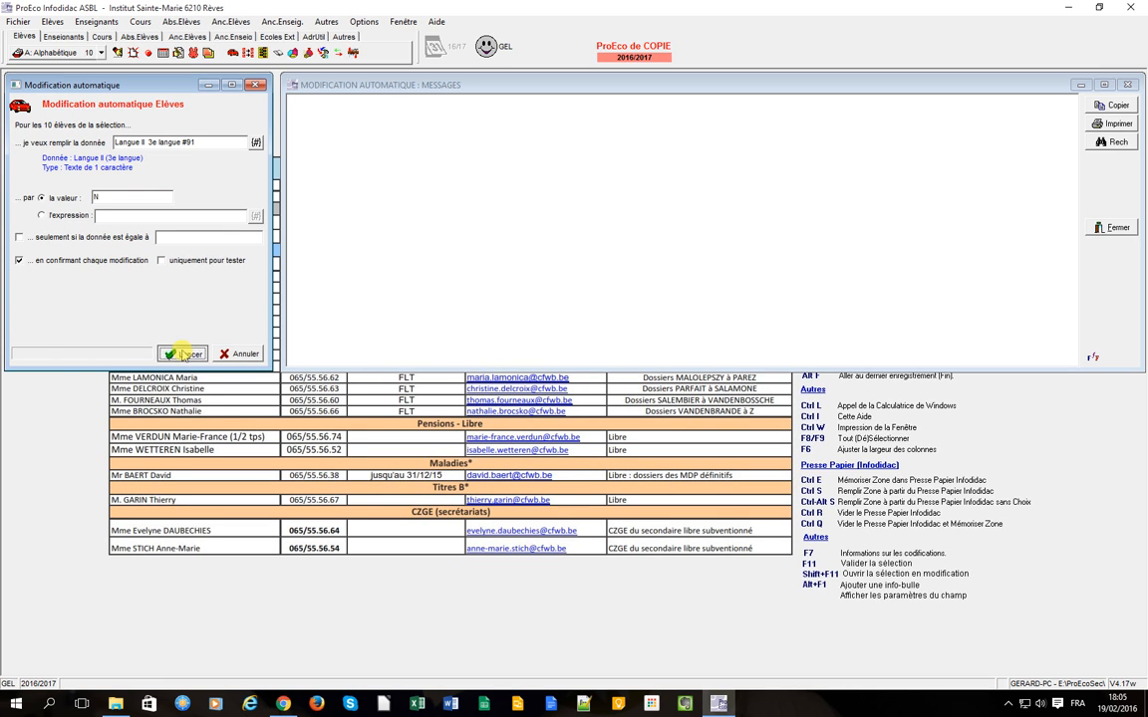
{"action": "left_click", "coordinate": [530, 389]}
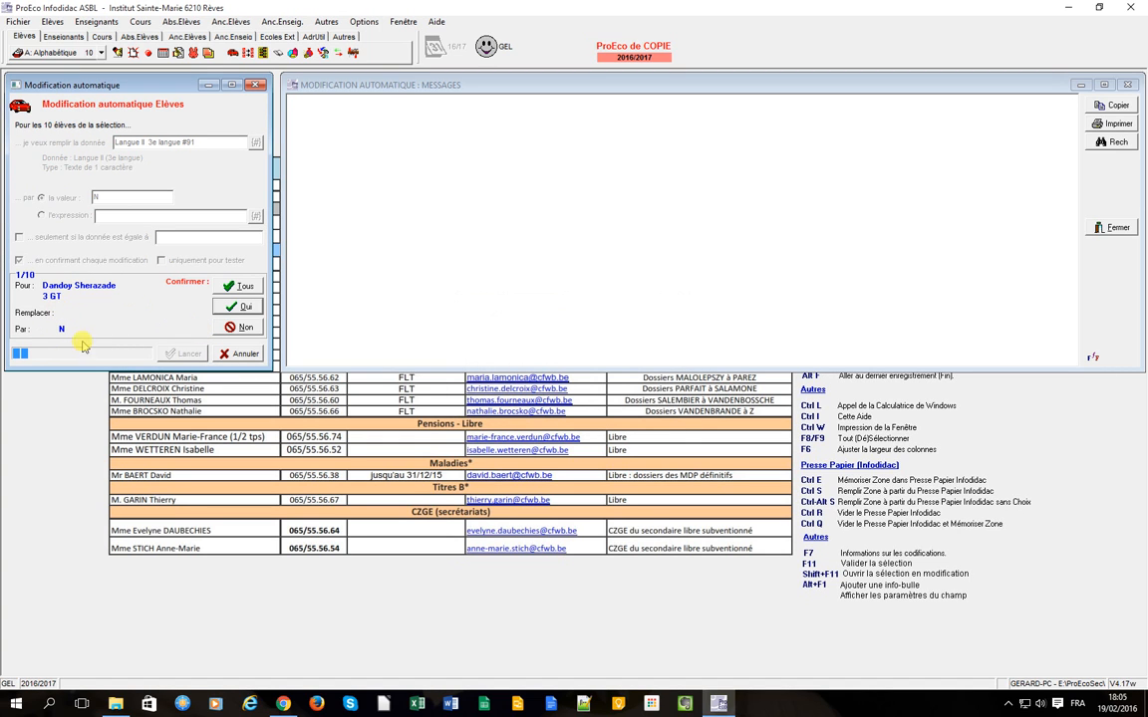
{"action": "left_click", "coordinate": [246, 287]}
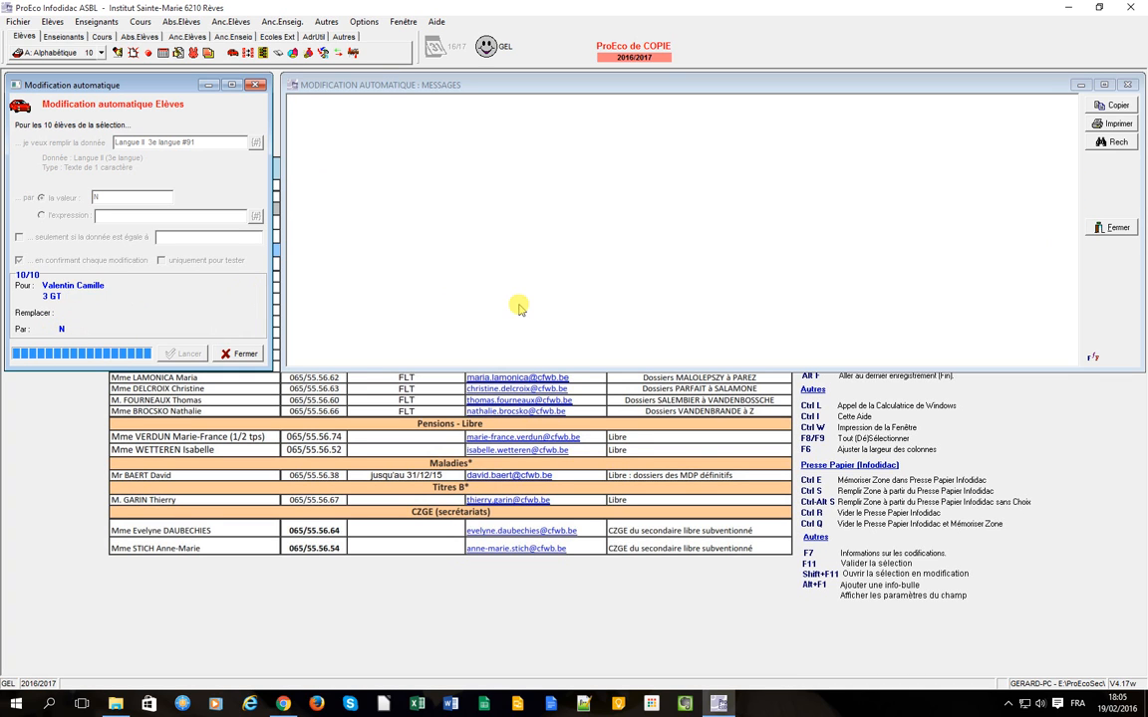
{"action": "left_click", "coordinate": [581, 383]}
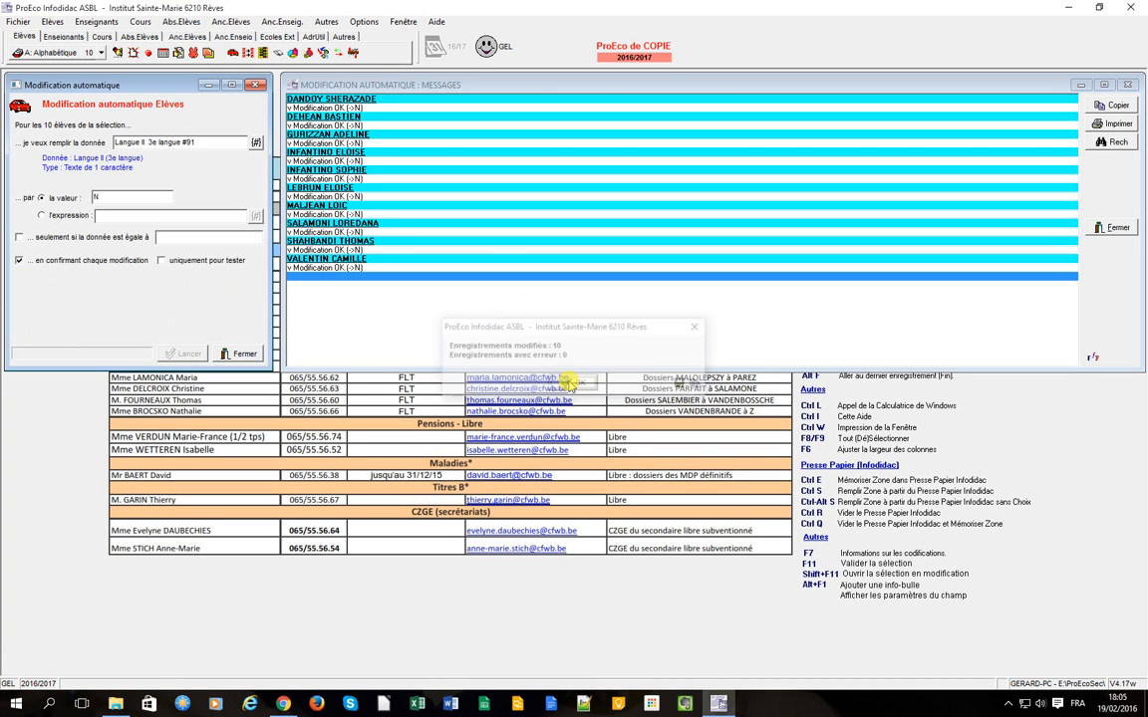
{"action": "left_click", "coordinate": [245, 355]}
{"action": "left_click", "coordinate": [1116, 227]}
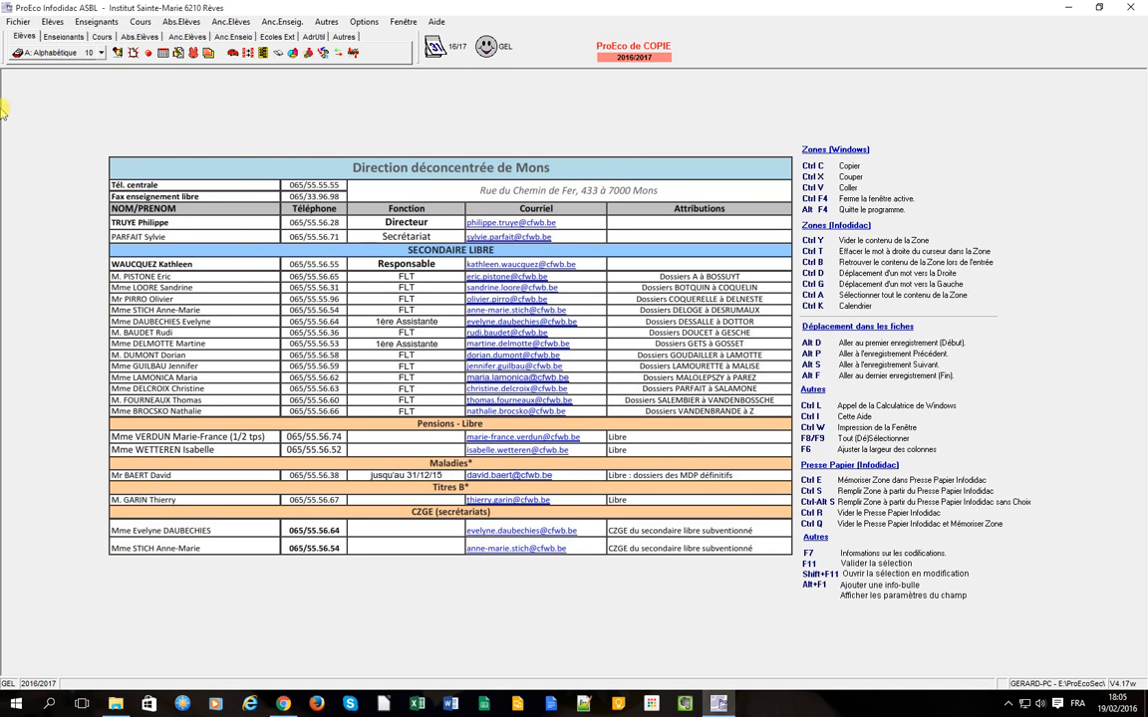
Check the language fields in the records of the first two pupils of the Langue 1 = A selection.
{"action": "left_click", "coordinate": [116, 52]}
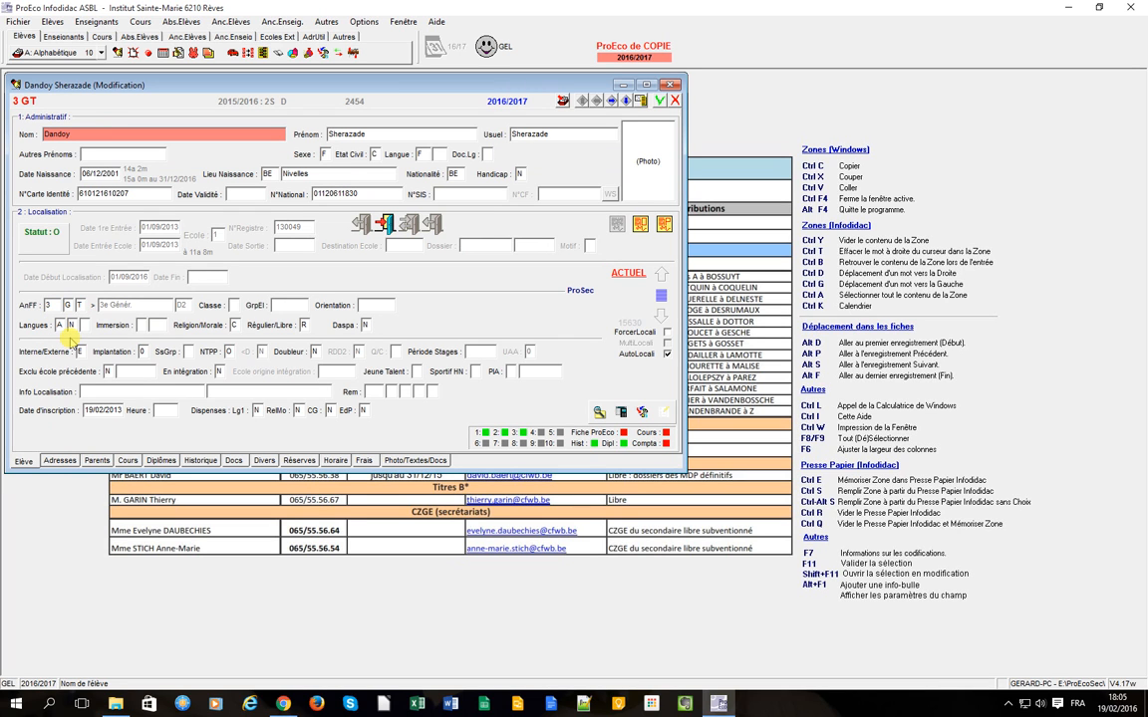
{"action": "left_click", "coordinate": [611, 101]}
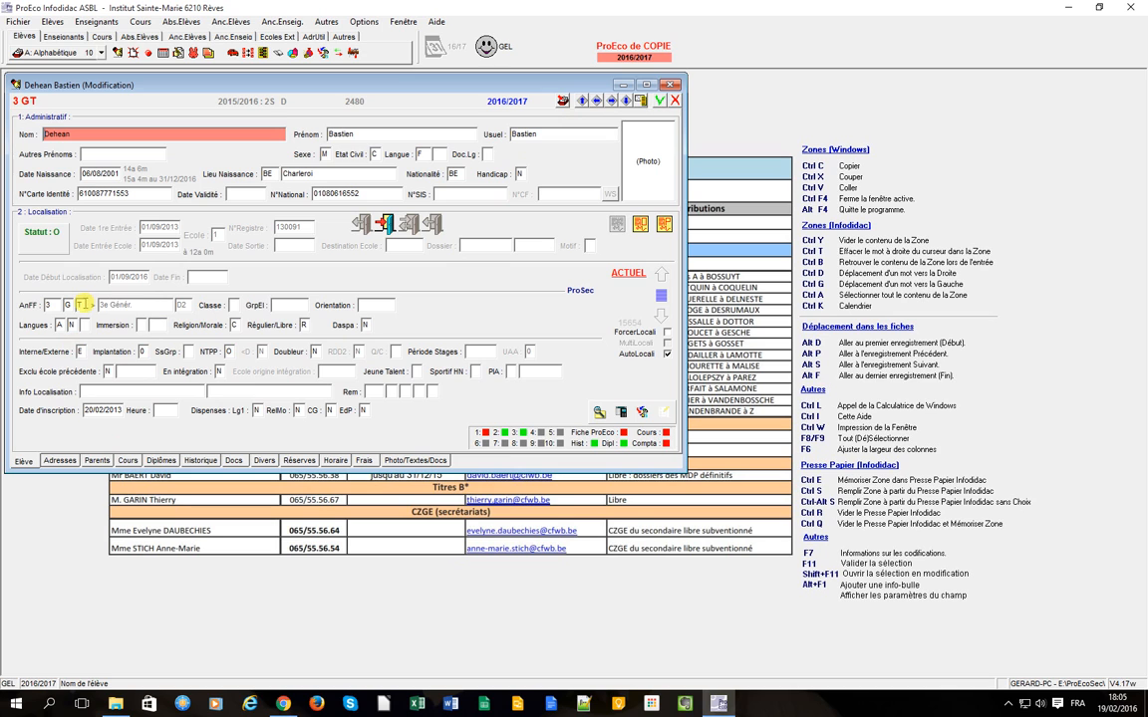